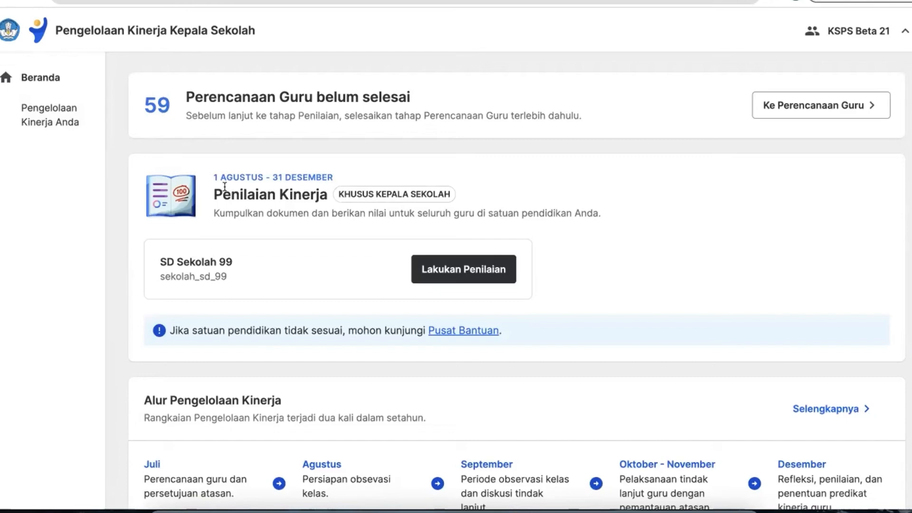
- Open the teacher performance planning list and review the approval status of all teachers
{"action": "left_click", "coordinate": [814, 108]}
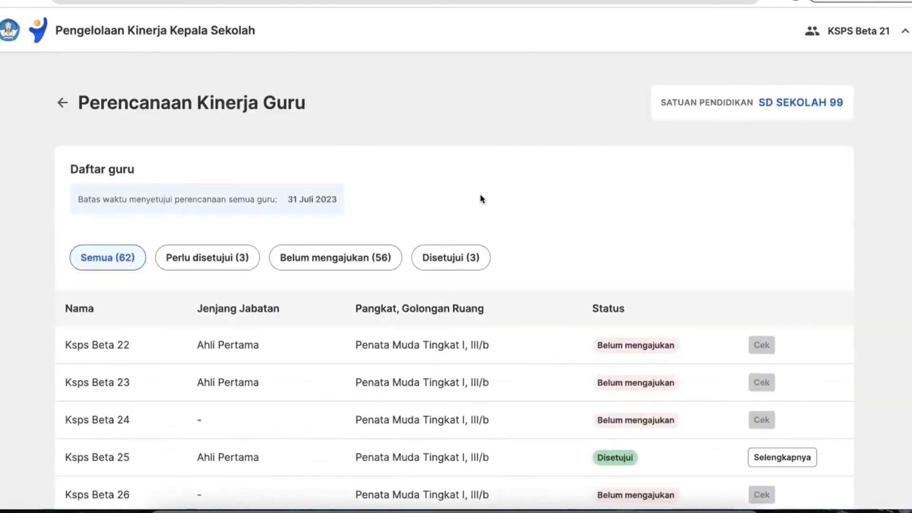
{"action": "scroll", "coordinate": [517, 202], "scroll_direction": "down", "scroll_amount": 2}
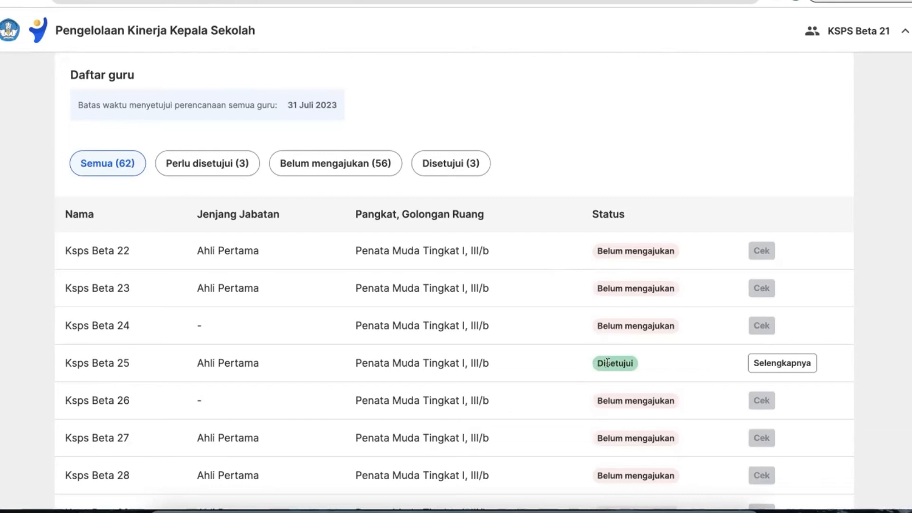
{"action": "scroll", "coordinate": [603, 368], "scroll_direction": "down", "scroll_amount": 10}
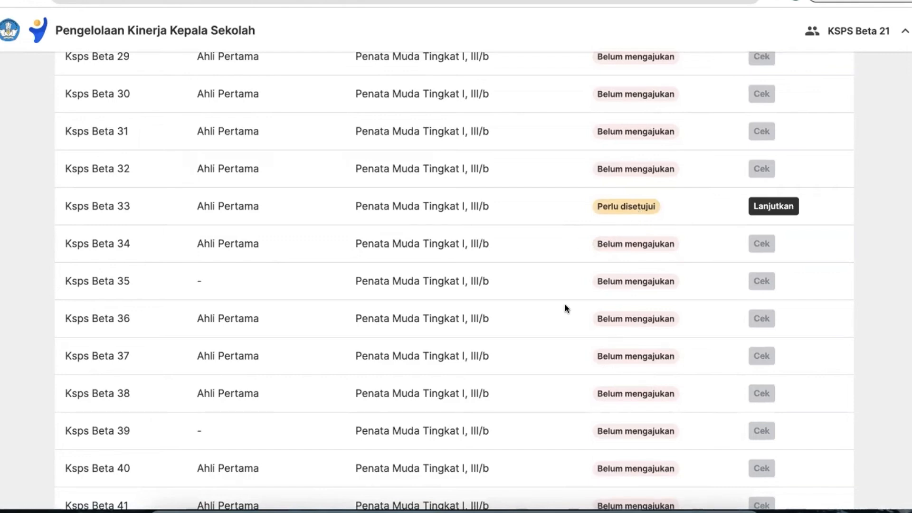
{"action": "scroll", "coordinate": [557, 389], "scroll_direction": "down", "scroll_amount": 7}
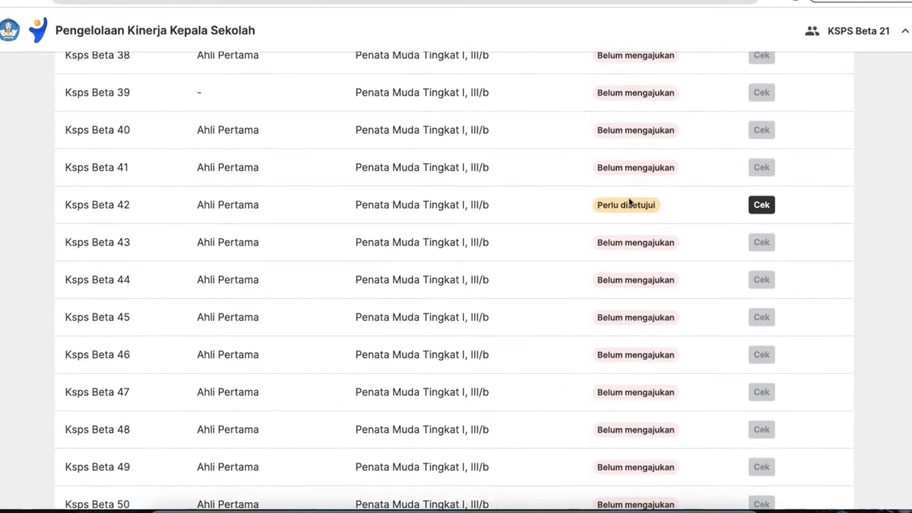
{"action": "scroll", "coordinate": [585, 335], "scroll_direction": "down", "scroll_amount": 20}
{"action": "scroll", "coordinate": [585, 338], "scroll_direction": "down", "scroll_amount": 2}
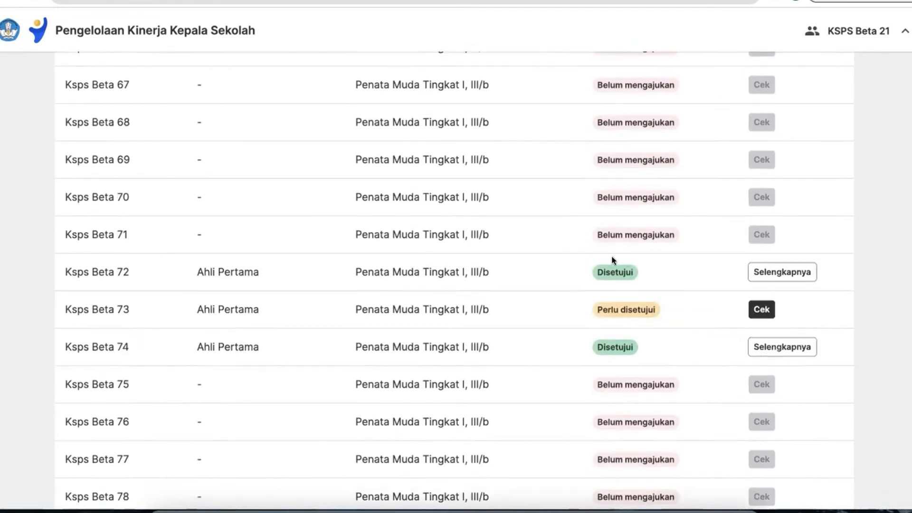
- View the approved plan of the teacher listed just above the last "Perlu disetujui" entry, and return to the teacher list
{"action": "left_click", "coordinate": [804, 276]}
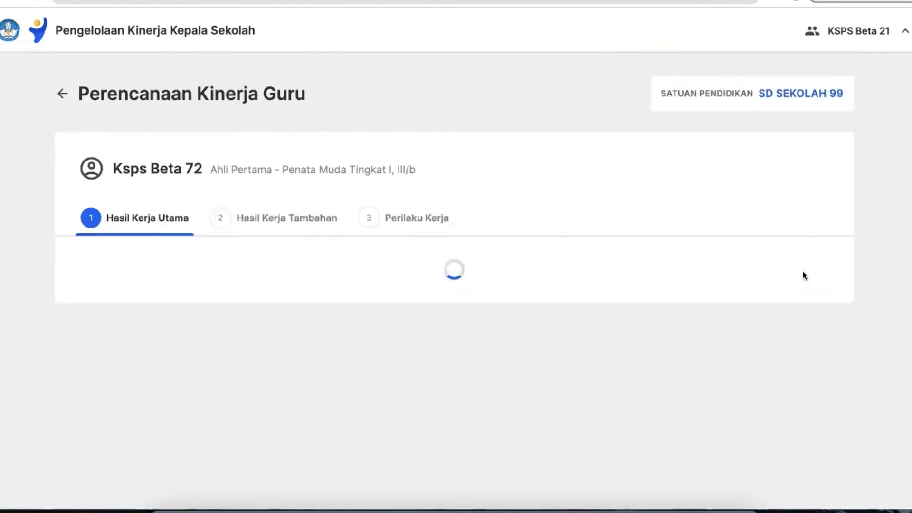
{"action": "scroll", "coordinate": [346, 340], "scroll_direction": "down", "scroll_amount": 10}
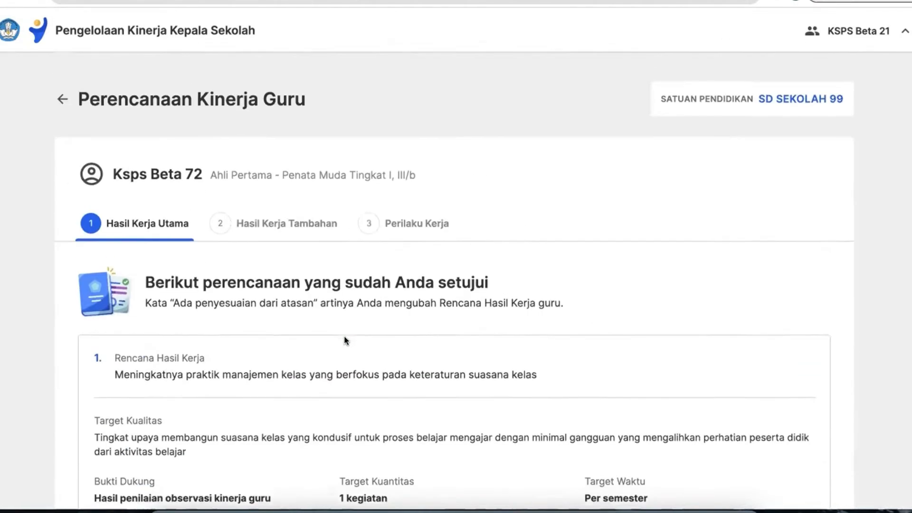
{"action": "scroll", "coordinate": [345, 340], "scroll_direction": "down", "scroll_amount": 1}
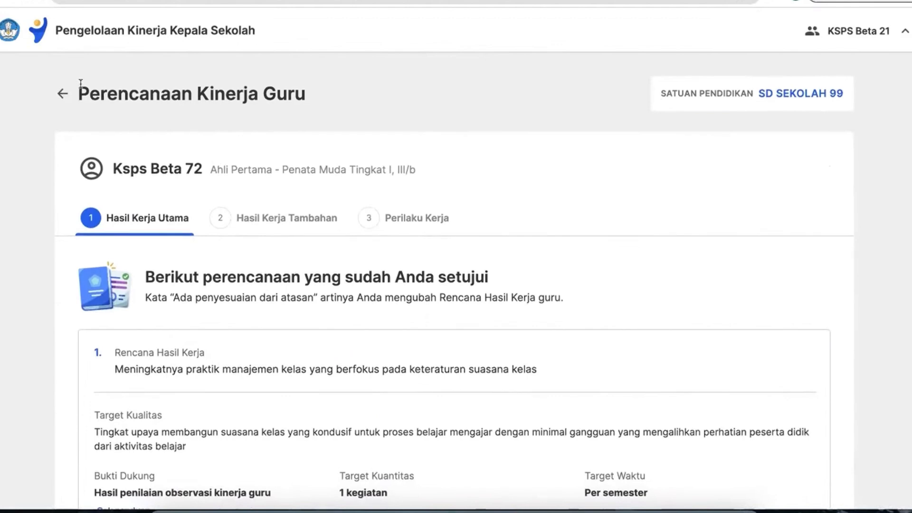
{"action": "left_click", "coordinate": [63, 94]}
- Open for checking the "Perlu disetujui" plan of the teacher listed between two approved teachers
{"action": "scroll", "coordinate": [480, 297], "scroll_direction": "down", "scroll_amount": 12}
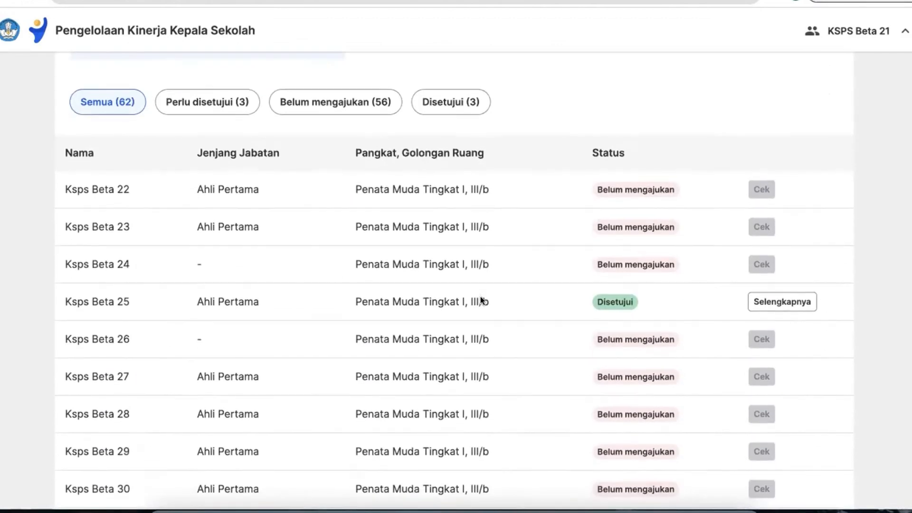
{"action": "scroll", "coordinate": [481, 300], "scroll_direction": "down", "scroll_amount": 2}
{"action": "scroll", "coordinate": [481, 300], "scroll_direction": "up", "scroll_amount": 1}
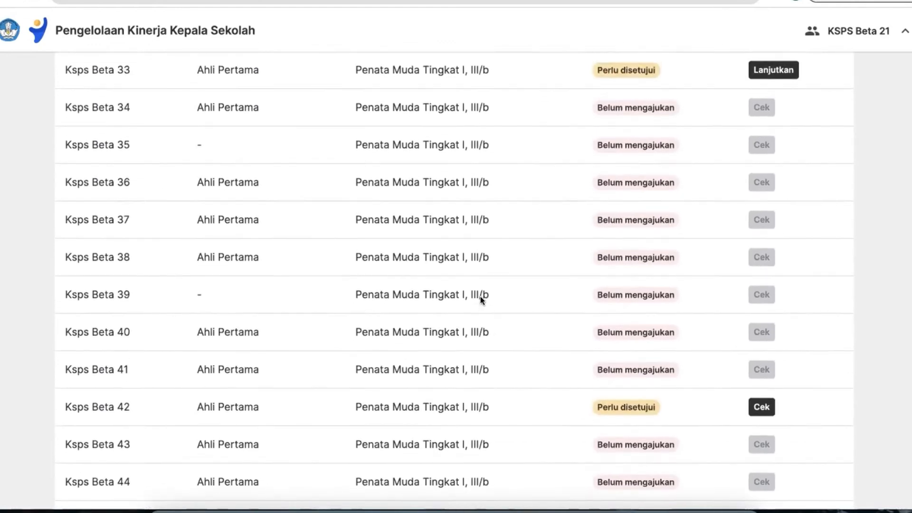
{"action": "scroll", "coordinate": [481, 299], "scroll_direction": "down", "scroll_amount": 16}
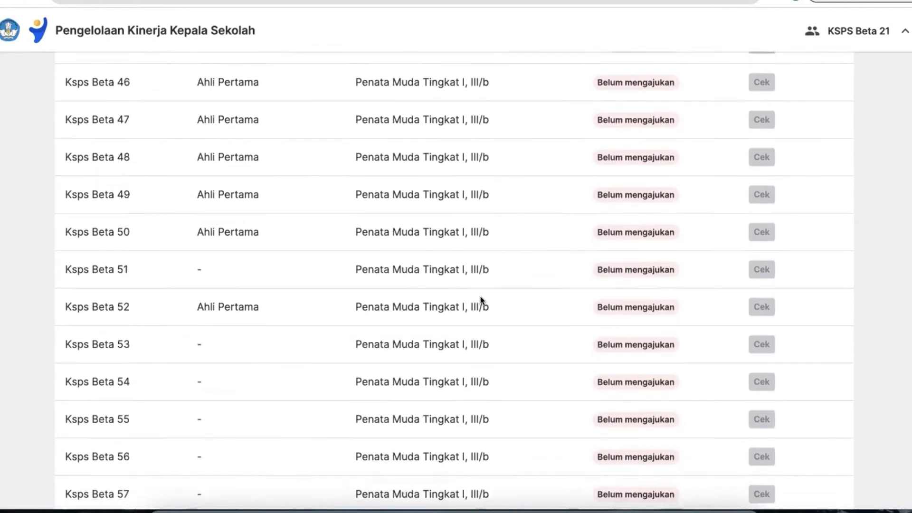
{"action": "scroll", "coordinate": [481, 300], "scroll_direction": "down", "scroll_amount": 10}
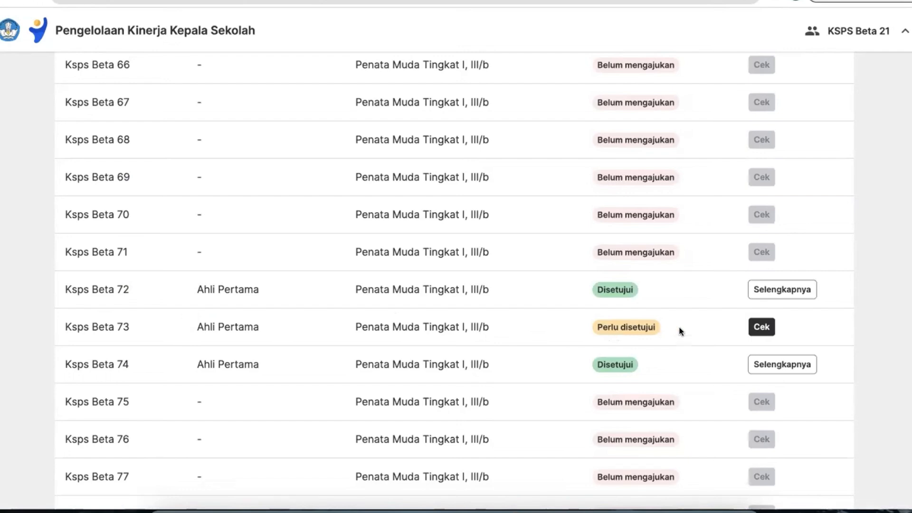
{"action": "left_click", "coordinate": [761, 327]}
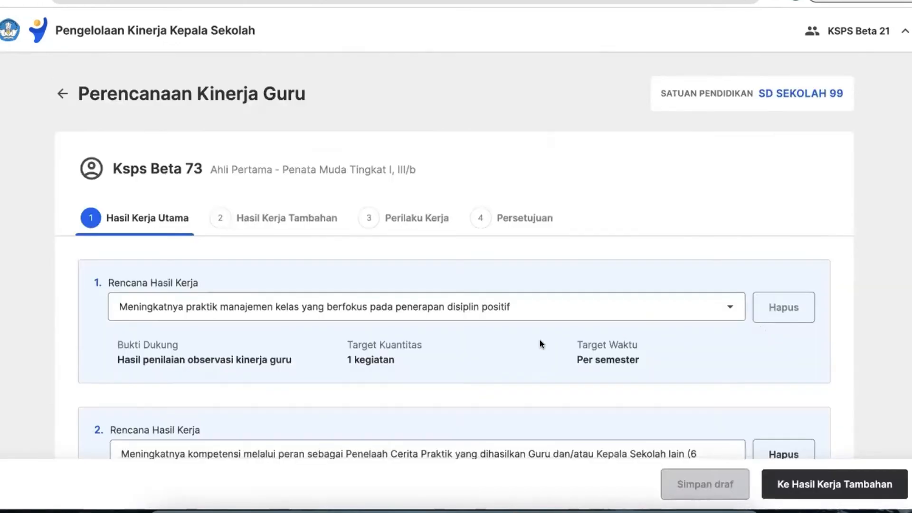
- Change the second Rencana Hasil Kerja to the Penelaah Perangkat Ajar role (6 poin) and check the resulting supervisor adjustment
{"action": "scroll", "coordinate": [539, 340], "scroll_direction": "down", "scroll_amount": 2}
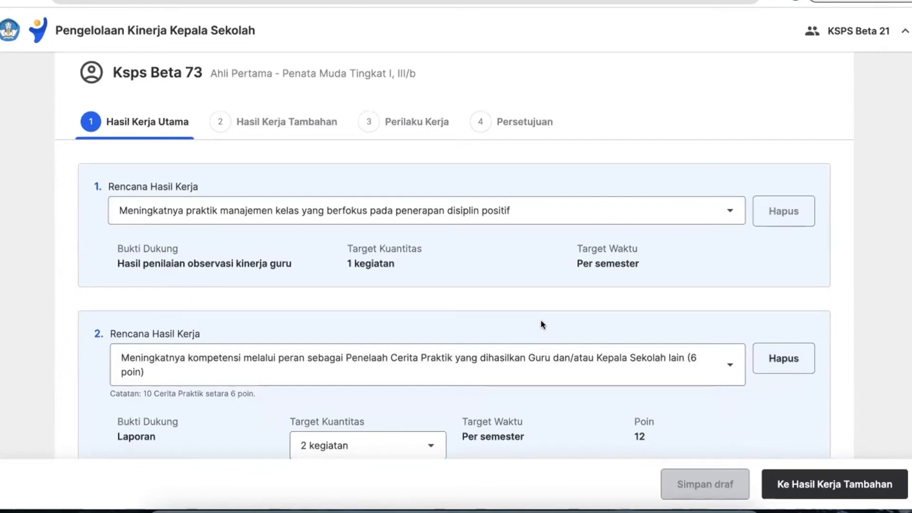
{"action": "scroll", "coordinate": [541, 325], "scroll_direction": "down", "scroll_amount": 2}
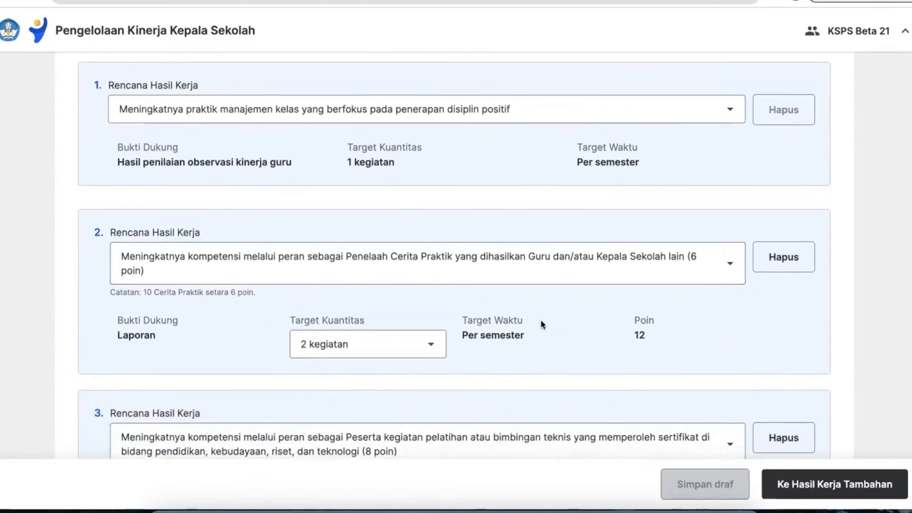
{"action": "scroll", "coordinate": [540, 320], "scroll_direction": "down", "scroll_amount": 1}
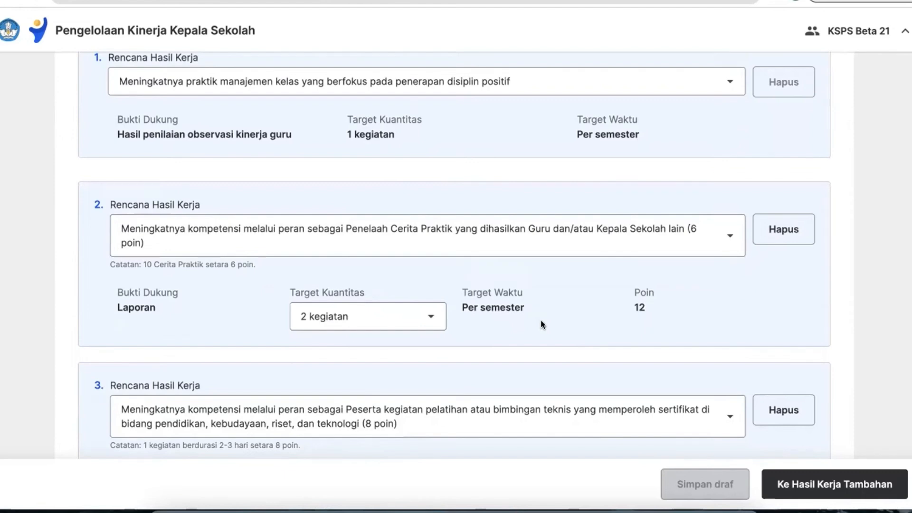
{"action": "scroll", "coordinate": [552, 309], "scroll_direction": "up", "scroll_amount": 5}
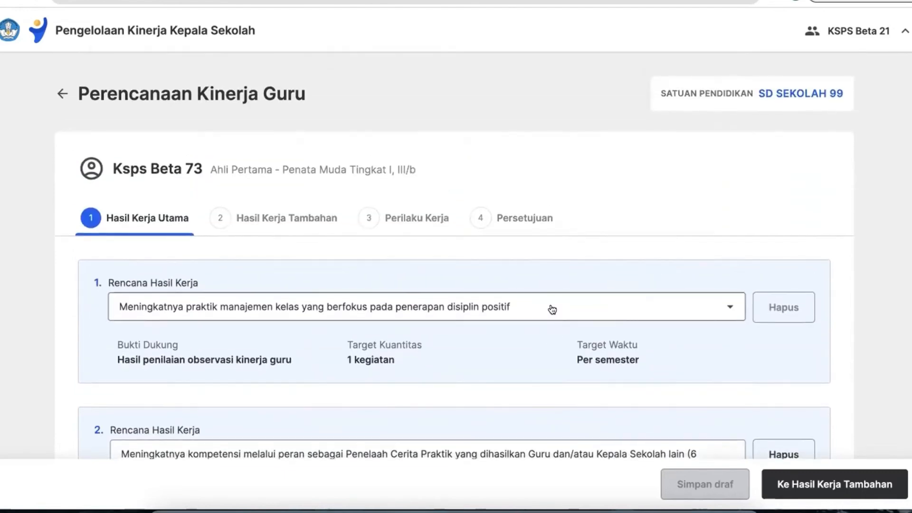
{"action": "scroll", "coordinate": [552, 309], "scroll_direction": "down", "scroll_amount": 5}
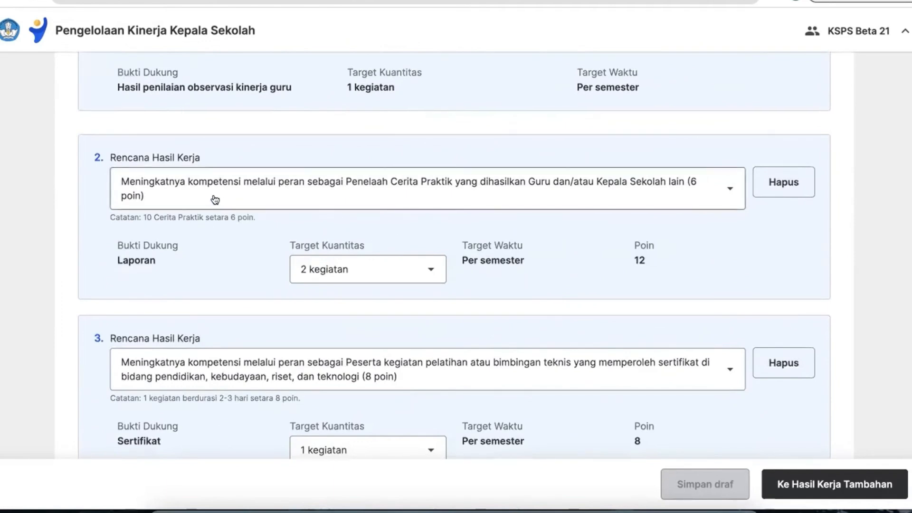
{"action": "left_click", "coordinate": [721, 186]}
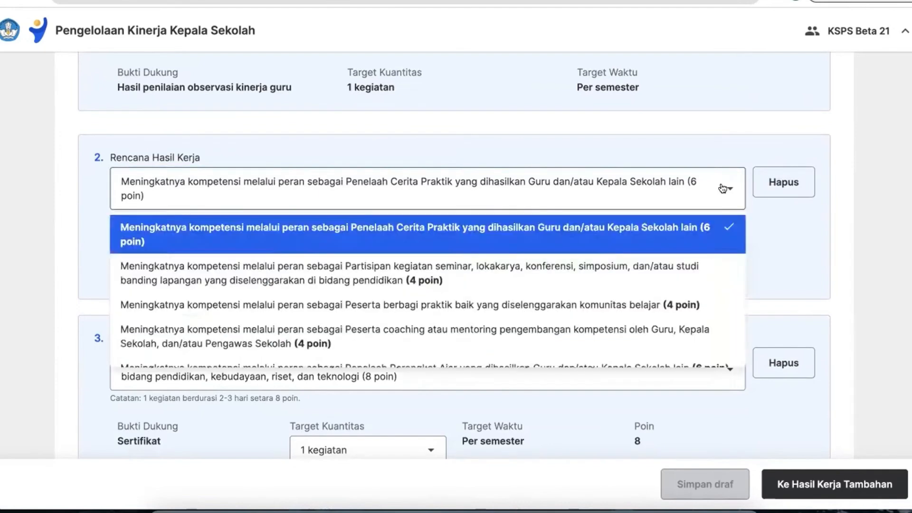
{"action": "scroll", "coordinate": [592, 278], "scroll_direction": "down", "scroll_amount": 2}
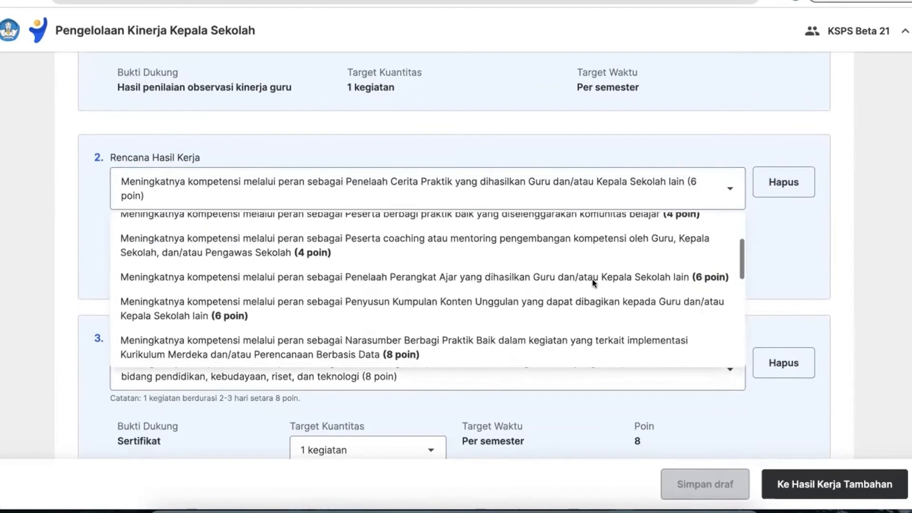
{"action": "left_click", "coordinate": [549, 278]}
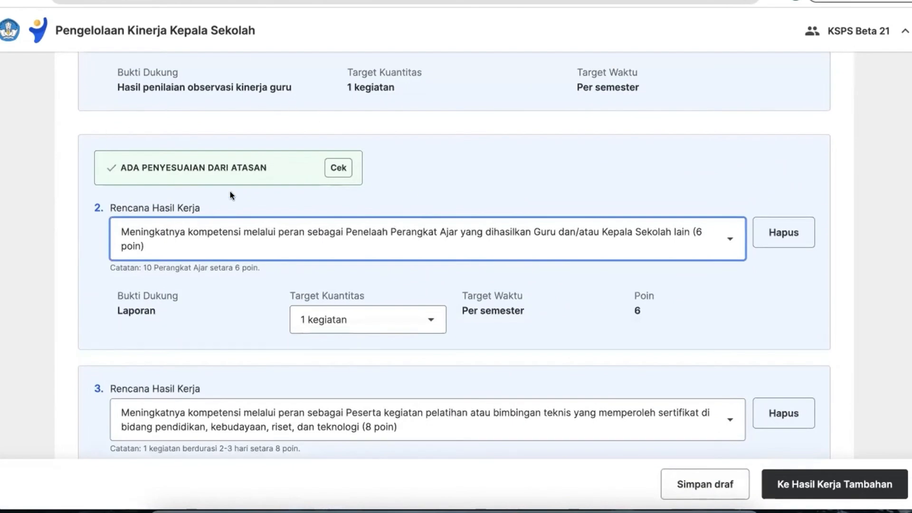
{"action": "left_click", "coordinate": [340, 170]}
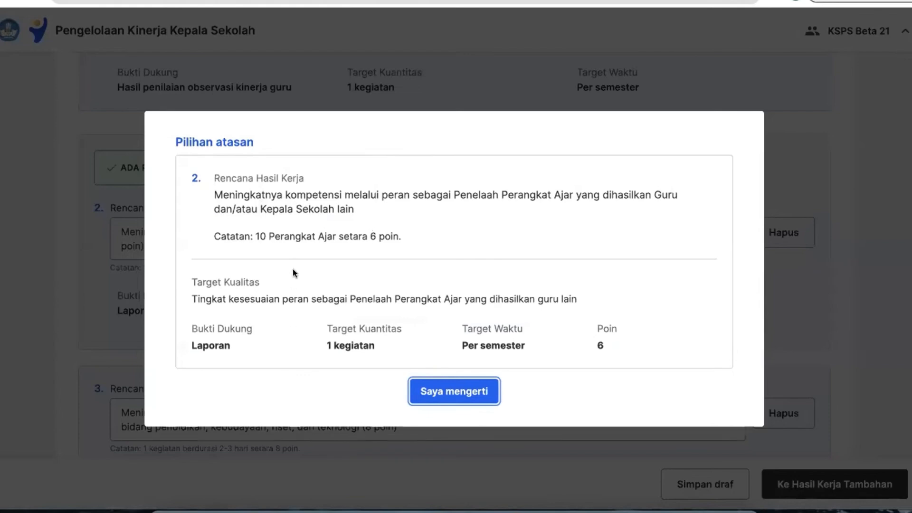
{"action": "left_click", "coordinate": [455, 392]}
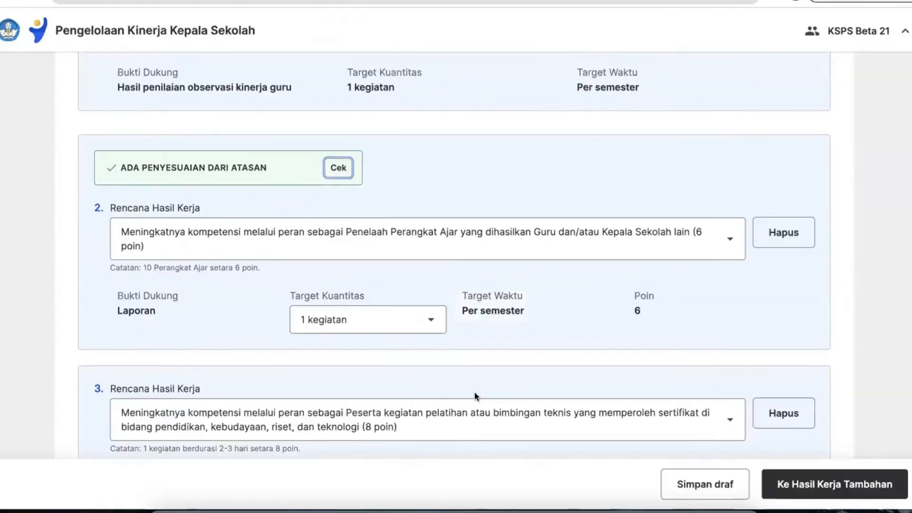
- Delete the fourth Rencana Hasil Kerja, the Partisipan observasi praktik pembelajaran role (8 poin)
{"action": "scroll", "coordinate": [627, 283], "scroll_direction": "down", "scroll_amount": 9}
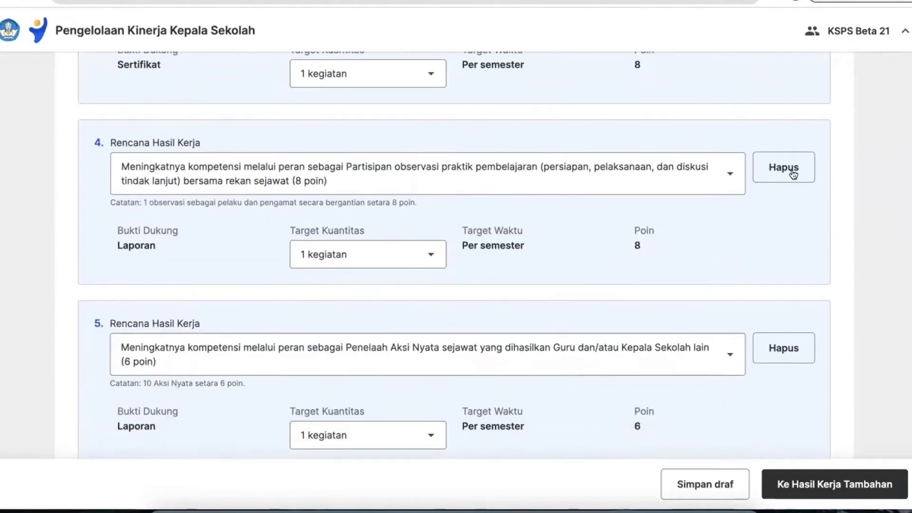
{"action": "left_click", "coordinate": [792, 173]}
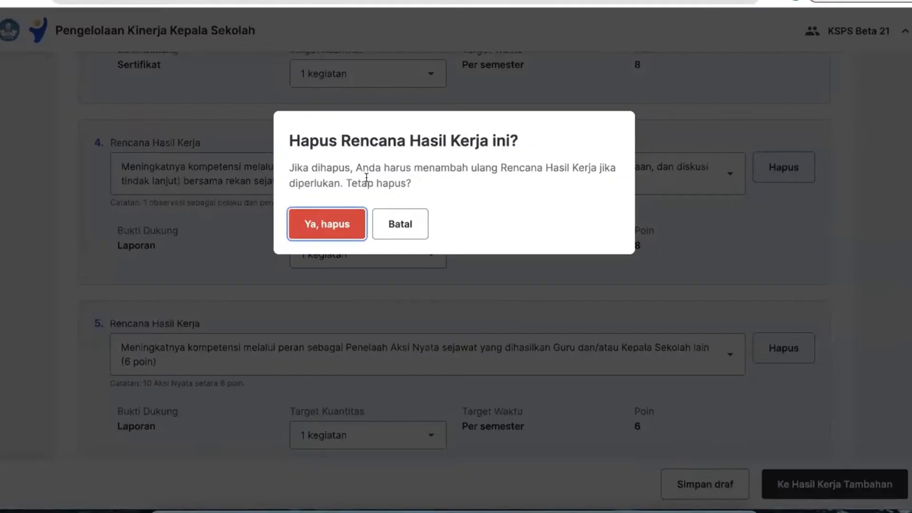
{"action": "left_click", "coordinate": [319, 228]}
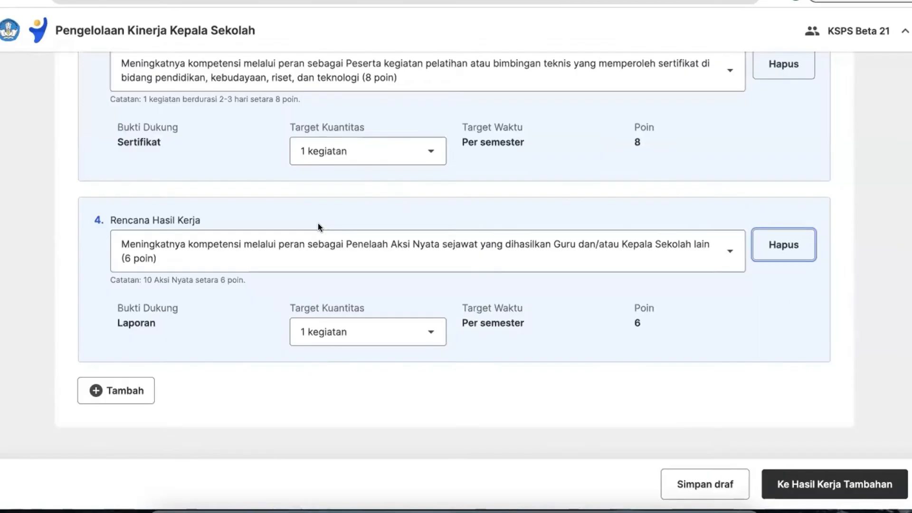
- Add a fifth Rencana Hasil Kerja with the Narasumber Berbagi Praktik Baik role (8 poin), and continue to Hasil Kerja Tambahan
{"action": "left_click", "coordinate": [119, 390]}
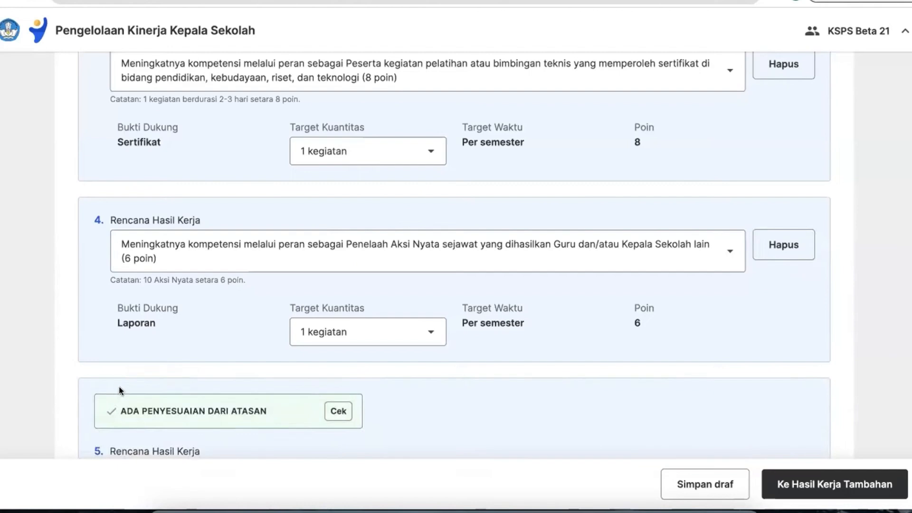
{"action": "scroll", "coordinate": [286, 325], "scroll_direction": "down", "scroll_amount": 4}
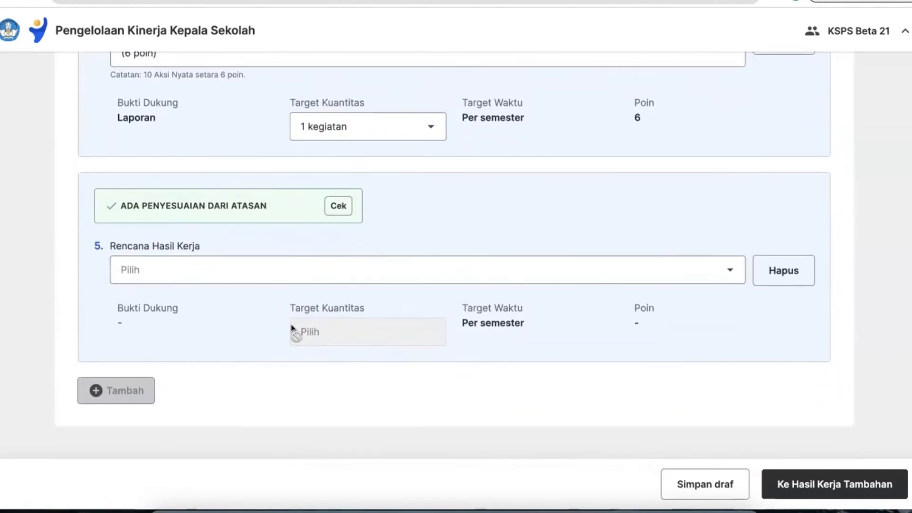
{"action": "left_click", "coordinate": [412, 271]}
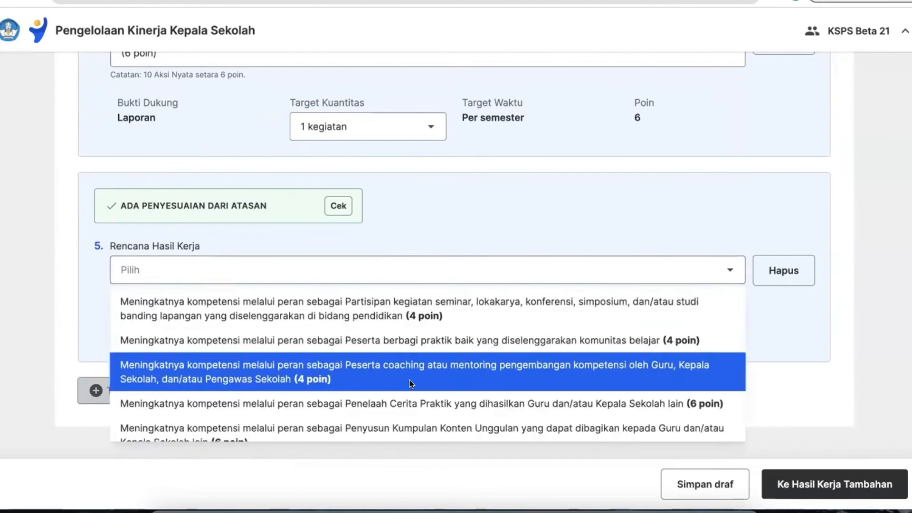
{"action": "scroll", "coordinate": [409, 380], "scroll_direction": "down", "scroll_amount": 3}
{"action": "left_click", "coordinate": [420, 350]}
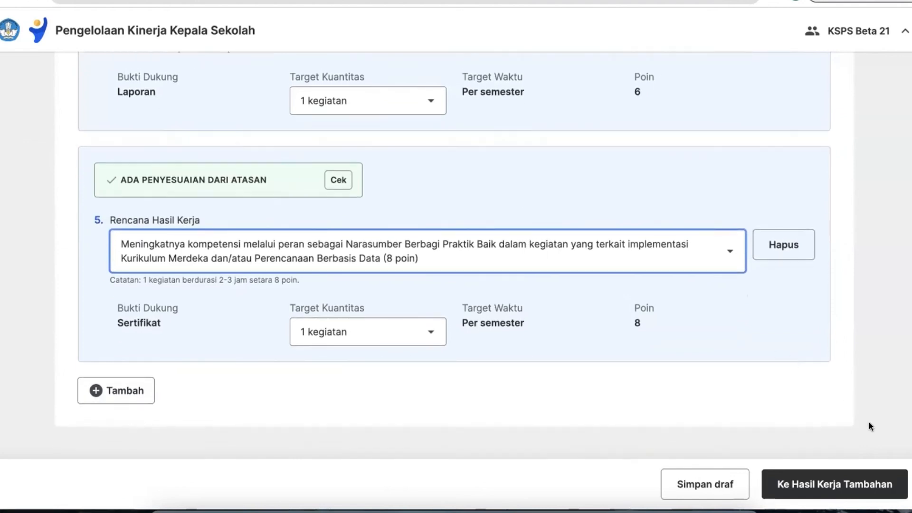
{"action": "left_click", "coordinate": [882, 483]}
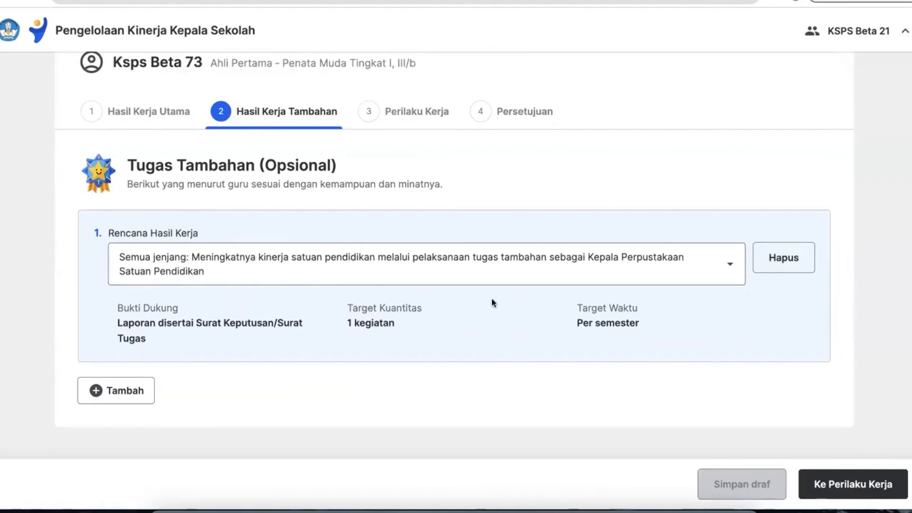
{"action": "left_click", "coordinate": [144, 392]}
{"action": "scroll", "coordinate": [365, 369], "scroll_direction": "down", "scroll_amount": 5}
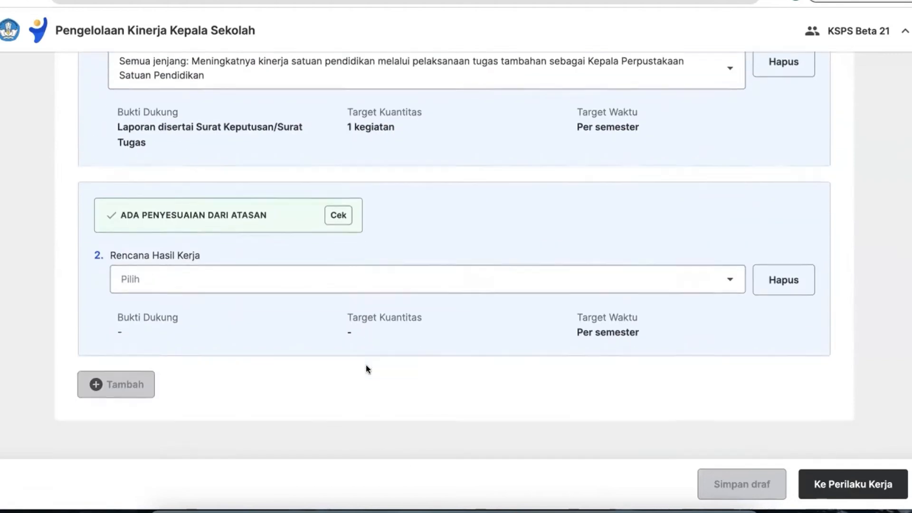
{"action": "left_click", "coordinate": [798, 289]}
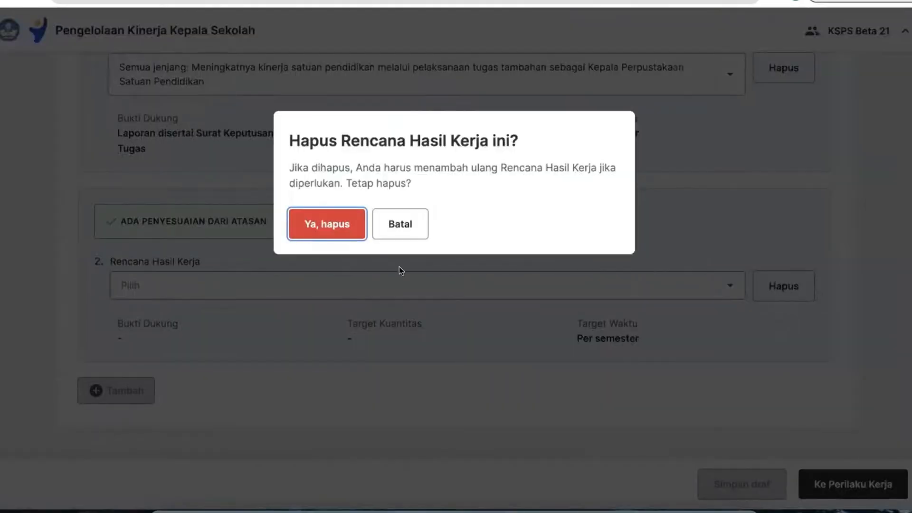
{"action": "left_click", "coordinate": [331, 229]}
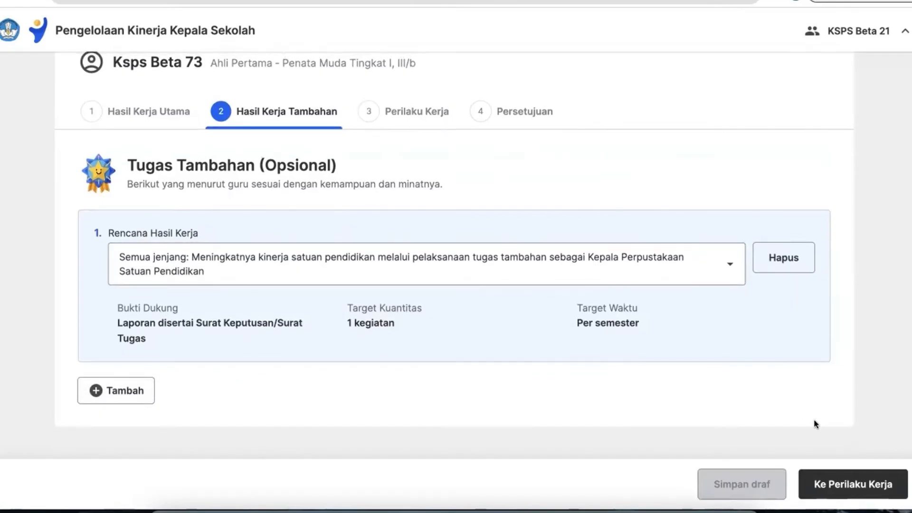
- Keep the single library-head additional task and continue to the Perilaku Kerja stage
{"action": "left_click", "coordinate": [844, 481]}
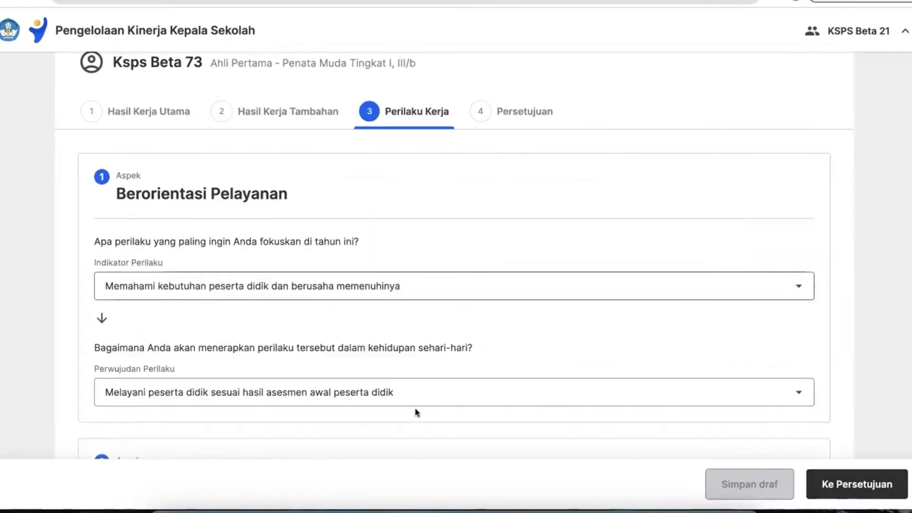
- Change the Indikator Perilaku of the Berorientasi Pelayanan aspect to "Melakukan perbaikan terus-menerus terhadap kompetensi dan perilaku kerjanya"
{"action": "scroll", "coordinate": [415, 411], "scroll_direction": "down", "scroll_amount": 2}
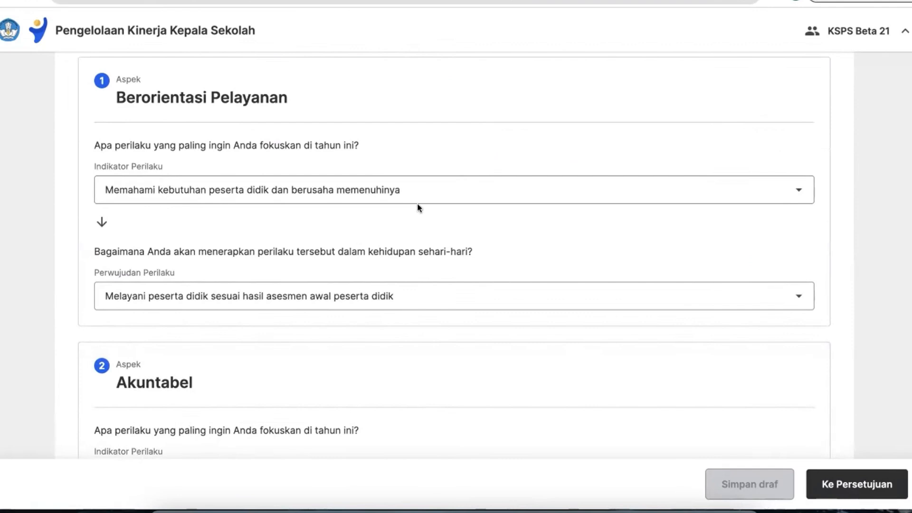
{"action": "left_click", "coordinate": [457, 191]}
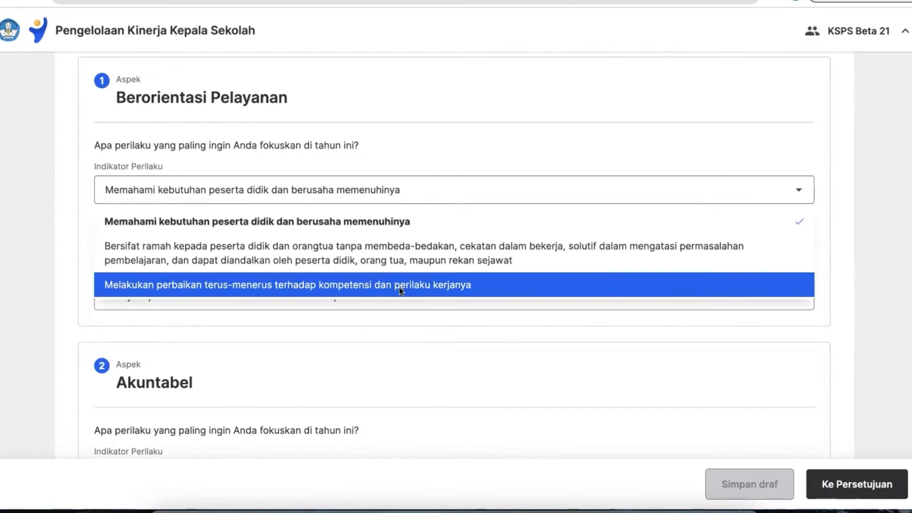
{"action": "left_click", "coordinate": [399, 286]}
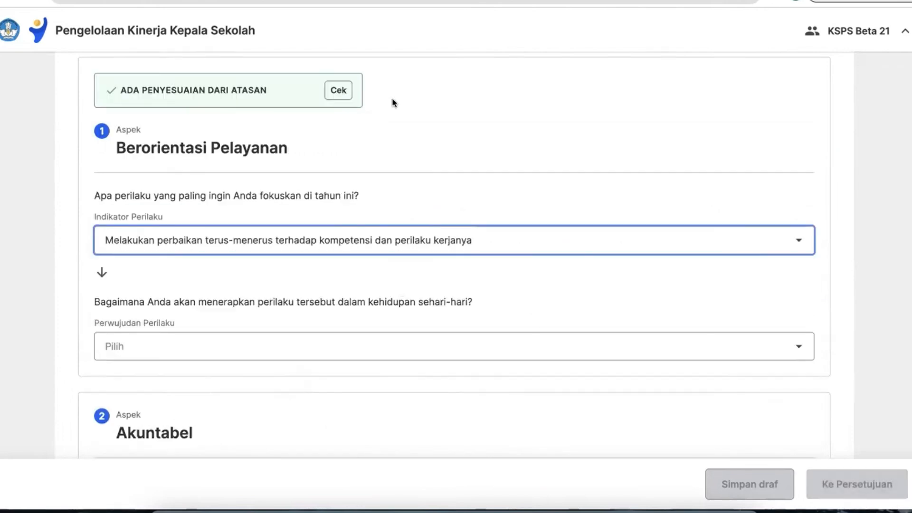
- Check the supervisor adjustment on Berorientasi Pelayanan by comparing the teacher's plan with the supervisor's choice, and acknowledge it
{"action": "scroll", "coordinate": [392, 102], "scroll_direction": "up", "scroll_amount": 1}
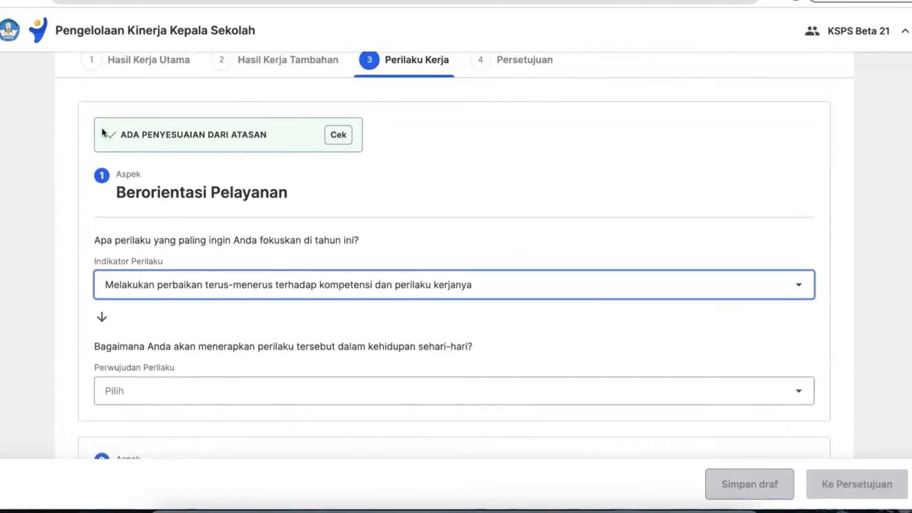
{"action": "left_click", "coordinate": [339, 134]}
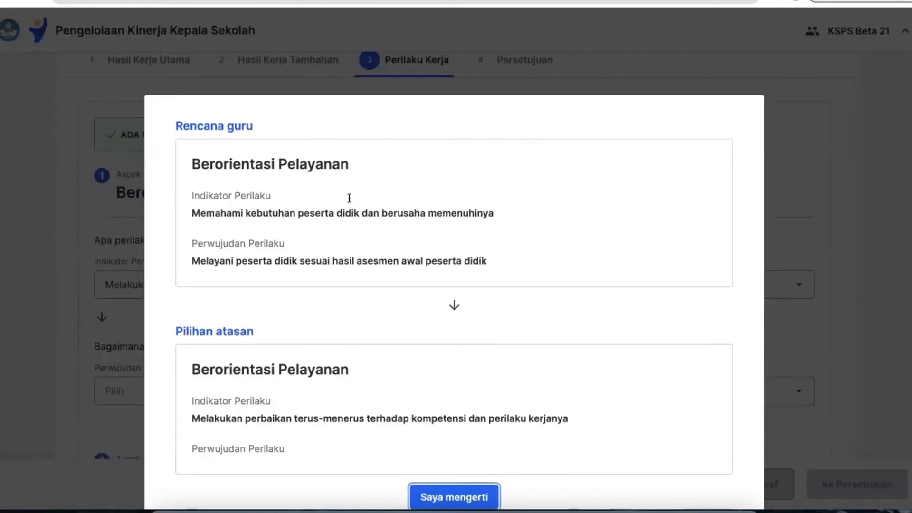
{"action": "scroll", "coordinate": [349, 197], "scroll_direction": "down", "scroll_amount": 1}
{"action": "scroll", "coordinate": [365, 157], "scroll_direction": "down", "scroll_amount": 1}
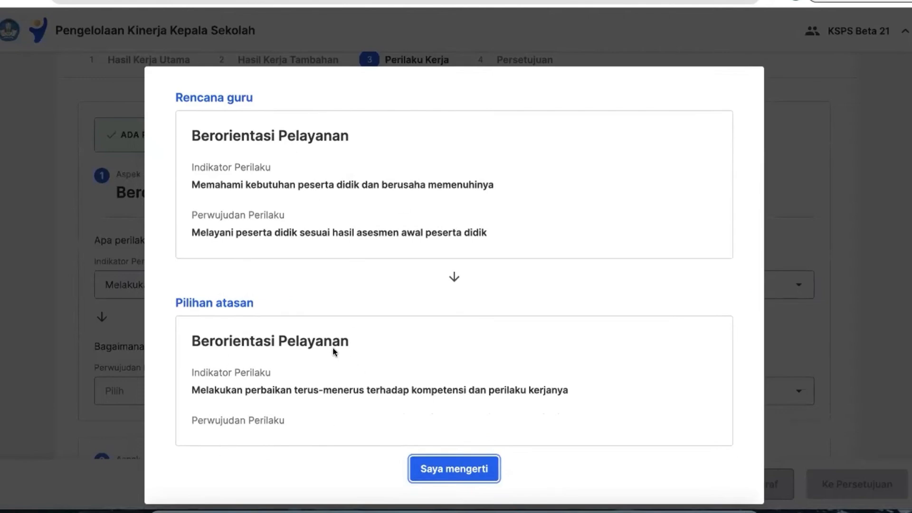
{"action": "scroll", "coordinate": [332, 349], "scroll_direction": "down", "scroll_amount": 2}
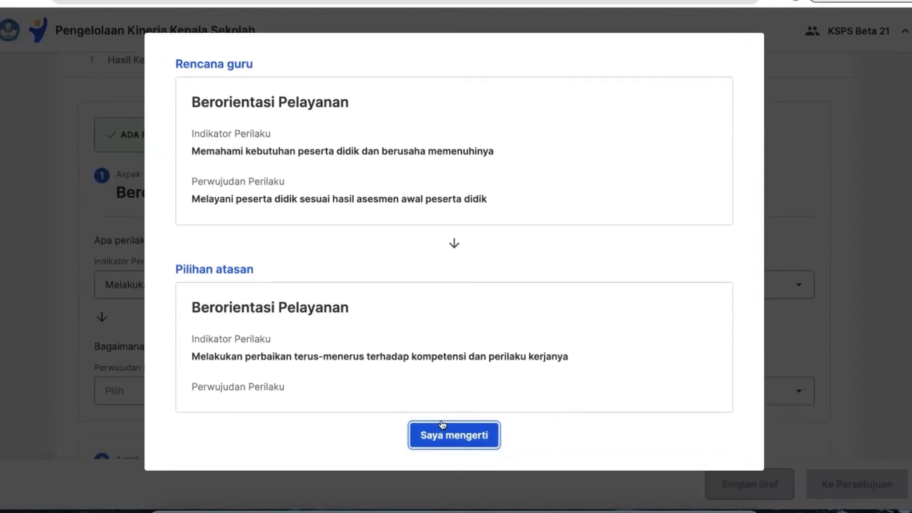
{"action": "left_click", "coordinate": [472, 434]}
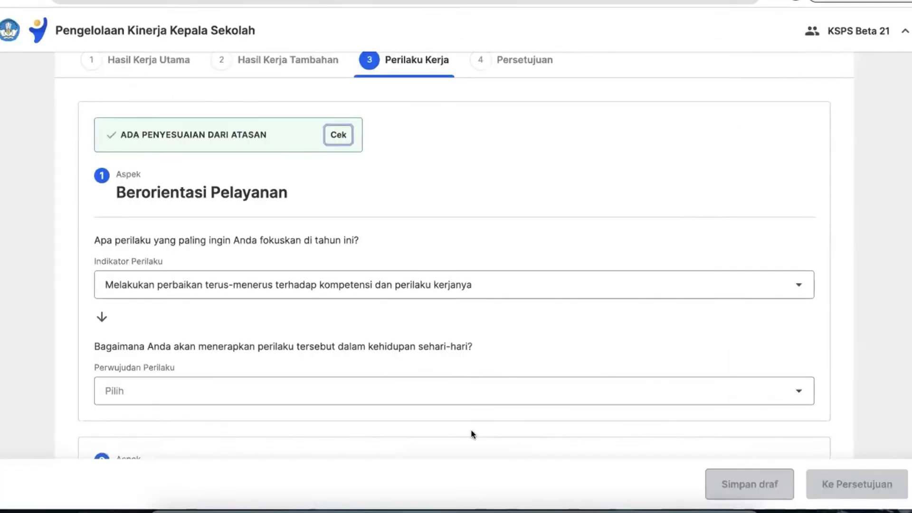
- Set the Perwujudan Perilaku of Berorientasi Pelayanan to "Menindaklanjuti setiap kritik dan saran secara konstruktif"
{"action": "left_click", "coordinate": [377, 379]}
{"action": "scroll", "coordinate": [377, 378], "scroll_direction": "down", "scroll_amount": 3}
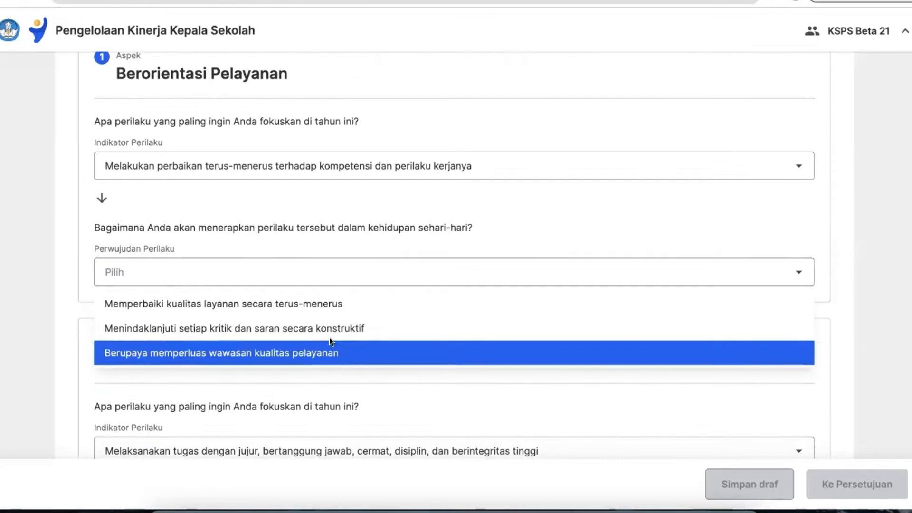
{"action": "left_click", "coordinate": [255, 329]}
- Keep the choices in the remaining Perilaku Kerja aspects through Kolaboratif and continue to the Persetujuan stage
{"action": "scroll", "coordinate": [397, 342], "scroll_direction": "down", "scroll_amount": 20}
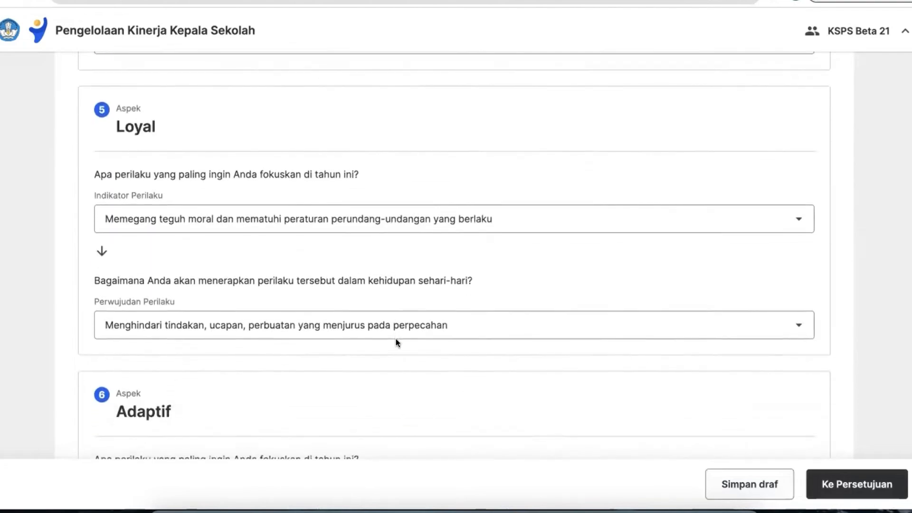
{"action": "scroll", "coordinate": [394, 341], "scroll_direction": "down", "scroll_amount": 10}
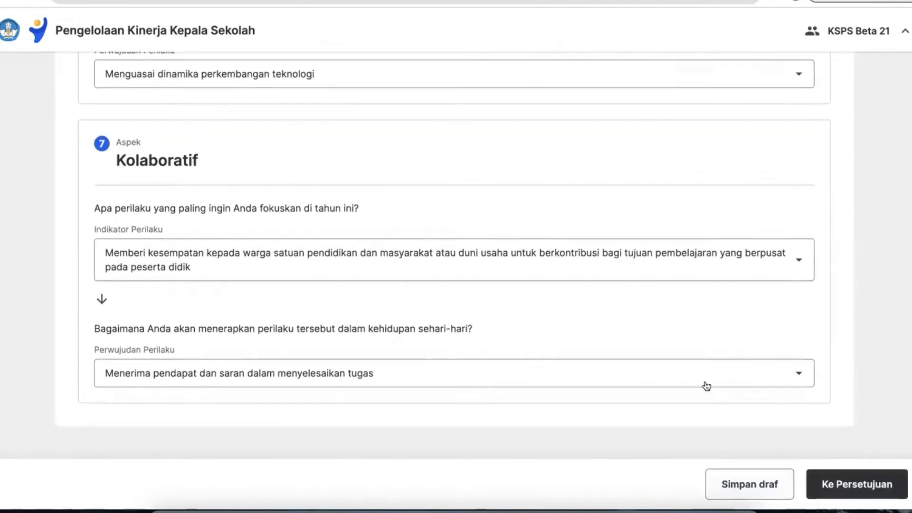
{"action": "left_click", "coordinate": [890, 484]}
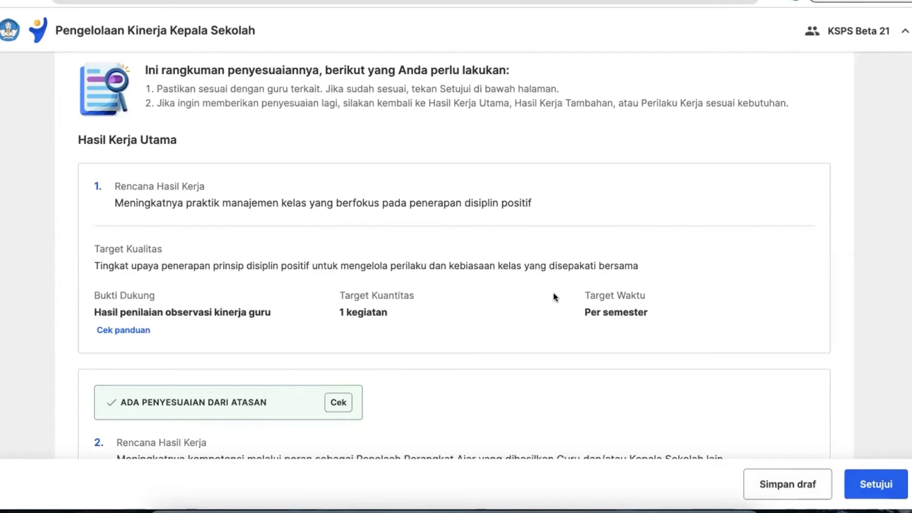
- Review the adjustment summary and approve the teacher's performance plan, confirming the approval and looking through the teacher list
{"action": "scroll", "coordinate": [553, 293], "scroll_direction": "down", "scroll_amount": 15}
{"action": "scroll", "coordinate": [553, 292], "scroll_direction": "down", "scroll_amount": 15}
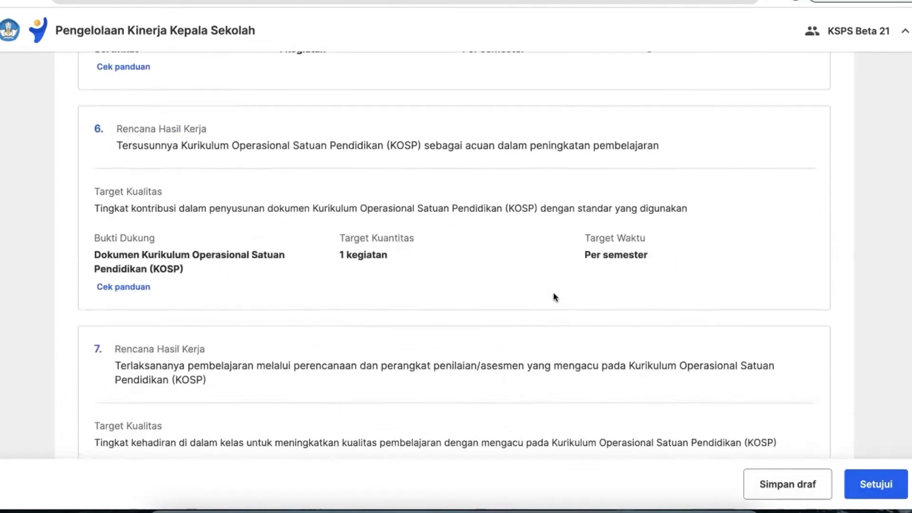
{"action": "left_click", "coordinate": [899, 495]}
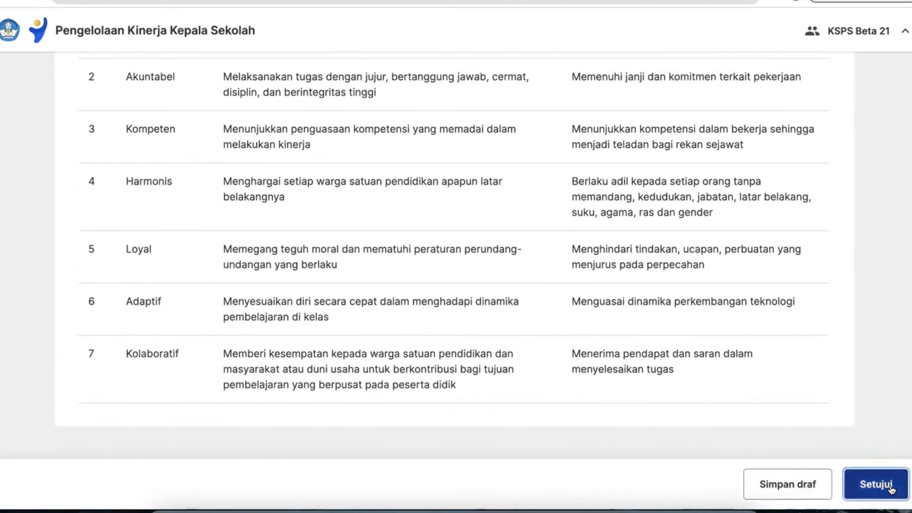
{"action": "left_click", "coordinate": [360, 323]}
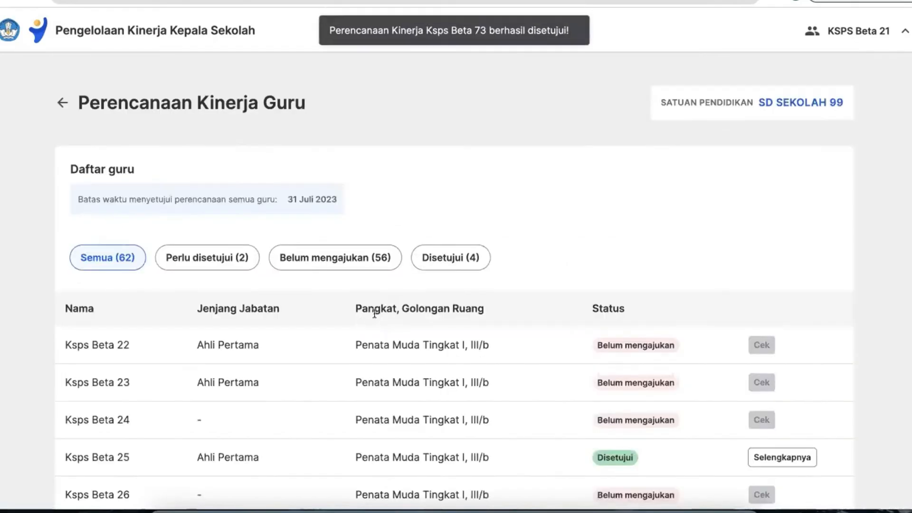
{"action": "scroll", "coordinate": [534, 344], "scroll_direction": "down", "scroll_amount": 15}
{"action": "scroll", "coordinate": [533, 344], "scroll_direction": "down", "scroll_amount": 15}
{"action": "scroll", "coordinate": [534, 343], "scroll_direction": "down", "scroll_amount": 10}
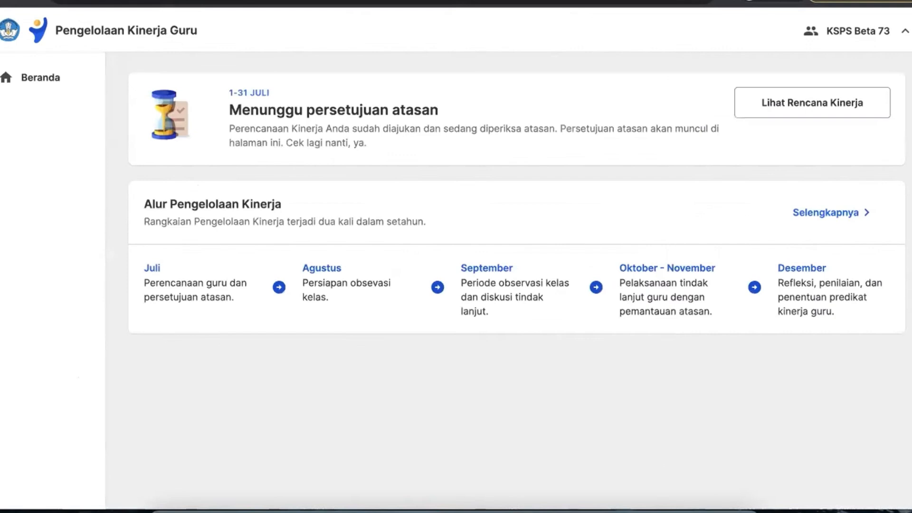
- Reload the teacher's home page, open the approved plan for agreement, and check the supervisor adjustment on the second Rencana Hasil Kerja
{"action": "left_click", "coordinate": [37, 1]}
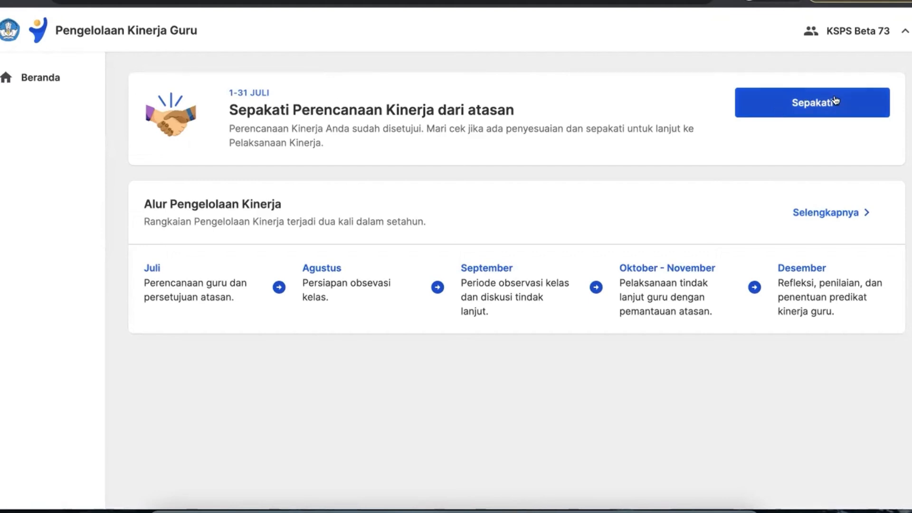
{"action": "left_click", "coordinate": [856, 104]}
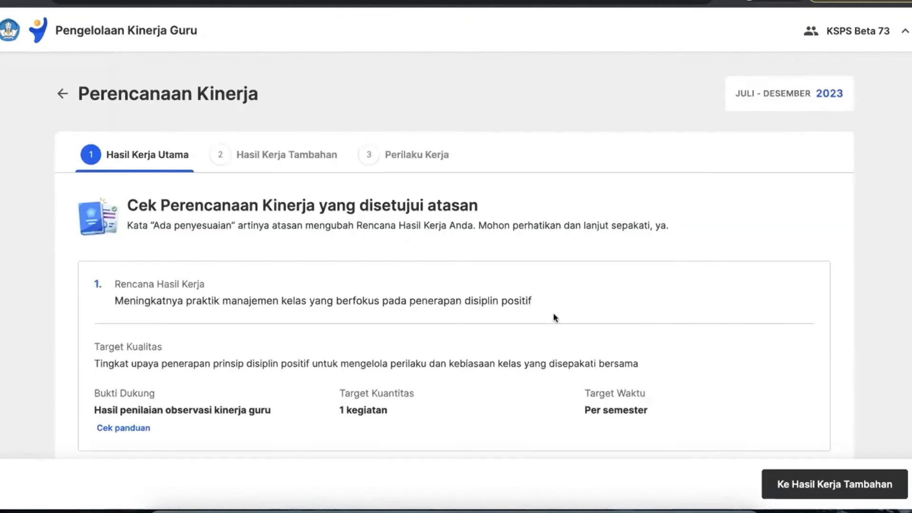
{"action": "scroll", "coordinate": [553, 314], "scroll_direction": "down", "scroll_amount": 3}
{"action": "scroll", "coordinate": [554, 314], "scroll_direction": "down", "scroll_amount": 5}
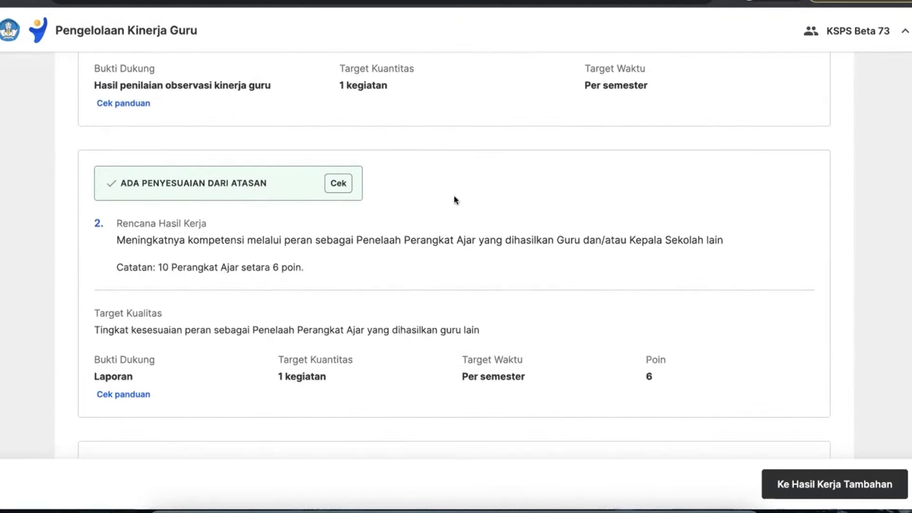
{"action": "left_click", "coordinate": [339, 186]}
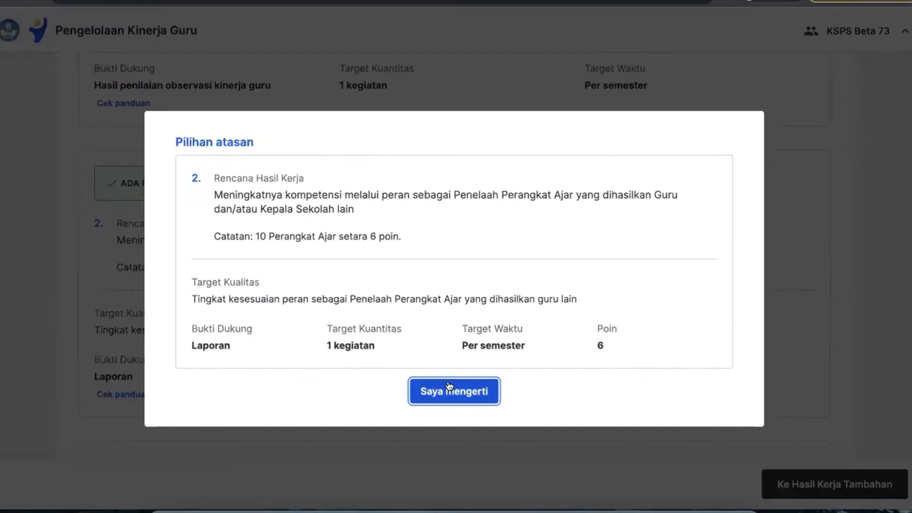
{"action": "left_click", "coordinate": [480, 390]}
- Review the remaining Hasil Kerja Utama and the Hasil Kerja Tambahan of the approved plan, continuing to Perilaku Kerja
{"action": "scroll", "coordinate": [492, 317], "scroll_direction": "down", "scroll_amount": 20}
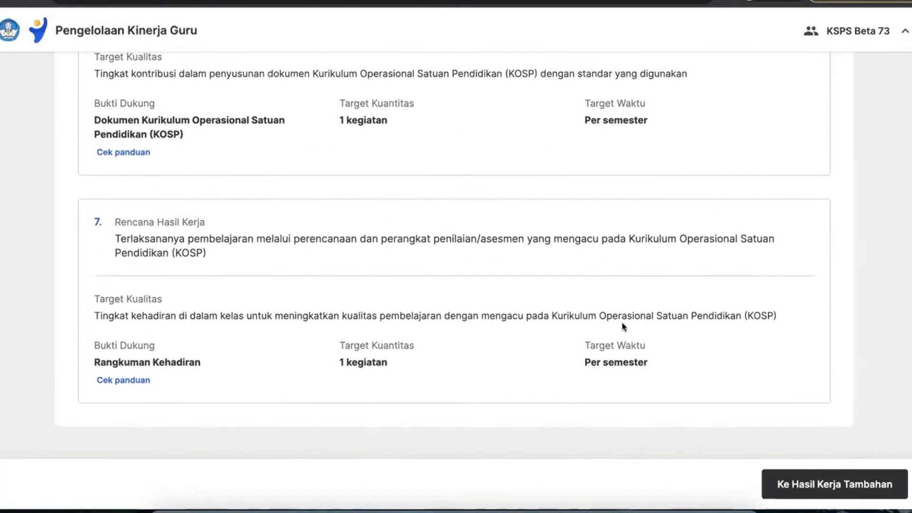
{"action": "scroll", "coordinate": [622, 323], "scroll_direction": "up", "scroll_amount": 20}
{"action": "scroll", "coordinate": [622, 323], "scroll_direction": "up", "scroll_amount": 10}
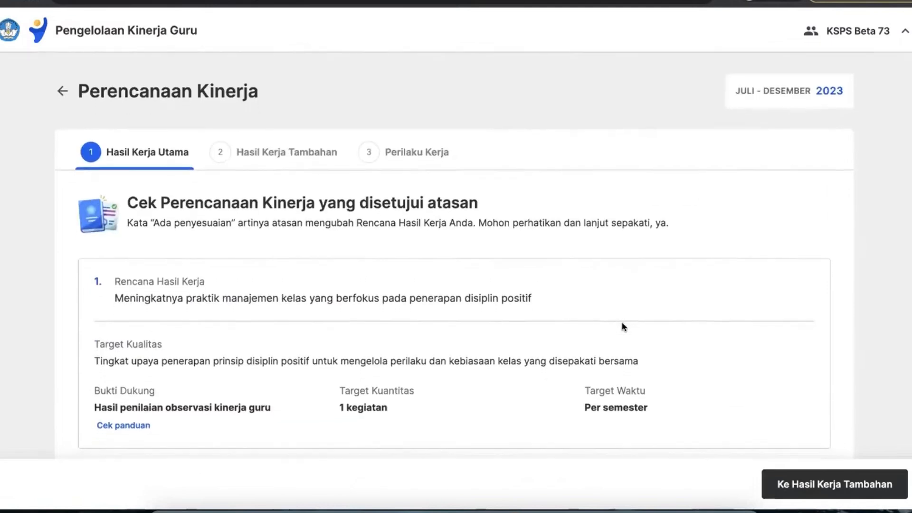
{"action": "scroll", "coordinate": [622, 323], "scroll_direction": "down", "scroll_amount": 20}
{"action": "left_click", "coordinate": [845, 485]}
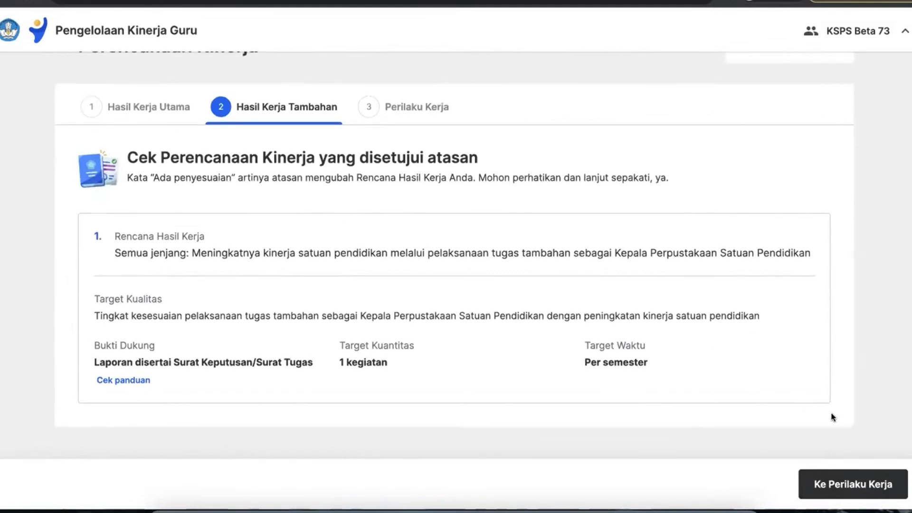
{"action": "left_click", "coordinate": [852, 483]}
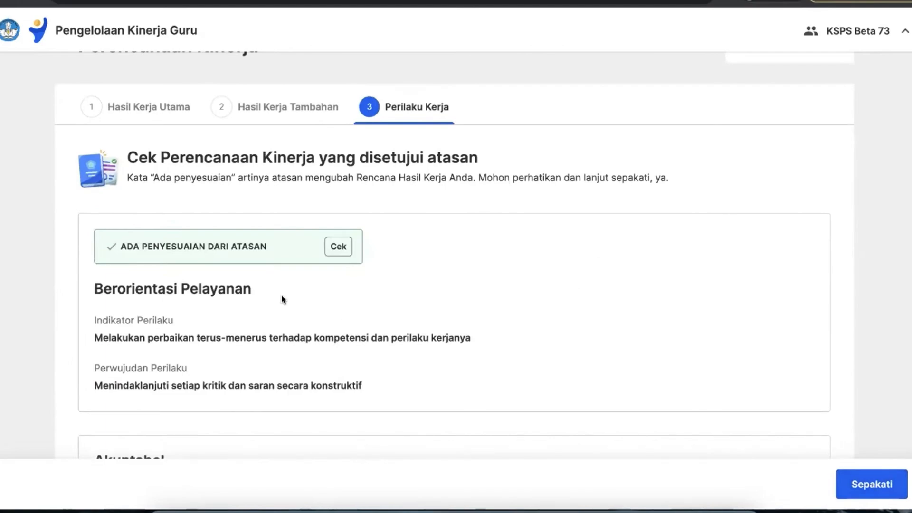
- Review the Perilaku Kerja aspects and agree to the performance plan, ticking the statement of agreement with the supervisor-approved plan
{"action": "scroll", "coordinate": [286, 329], "scroll_direction": "down", "scroll_amount": 2}
{"action": "scroll", "coordinate": [286, 329], "scroll_direction": "down", "scroll_amount": 15}
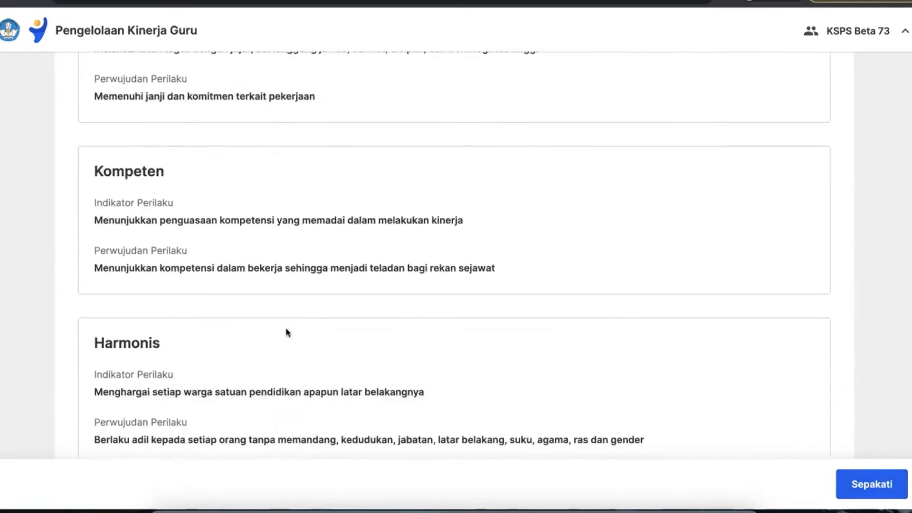
{"action": "scroll", "coordinate": [393, 195], "scroll_direction": "up", "scroll_amount": 15}
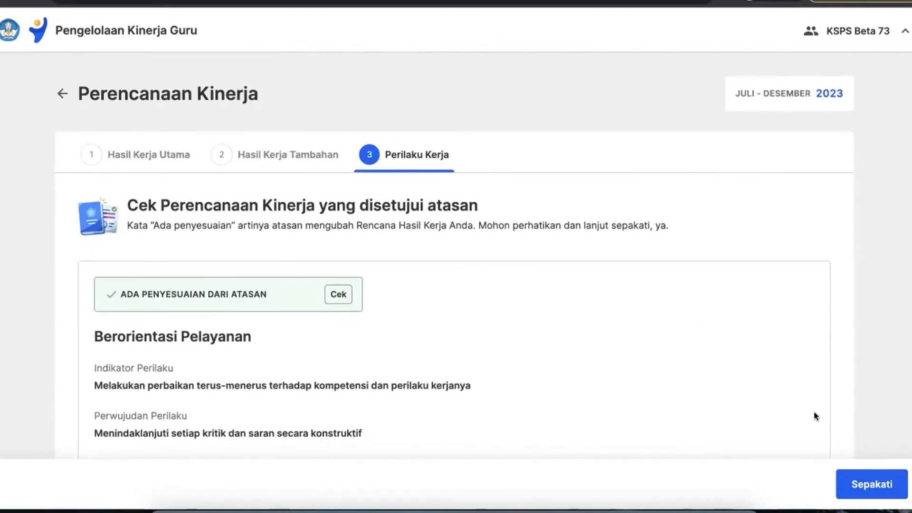
{"action": "left_click", "coordinate": [891, 493]}
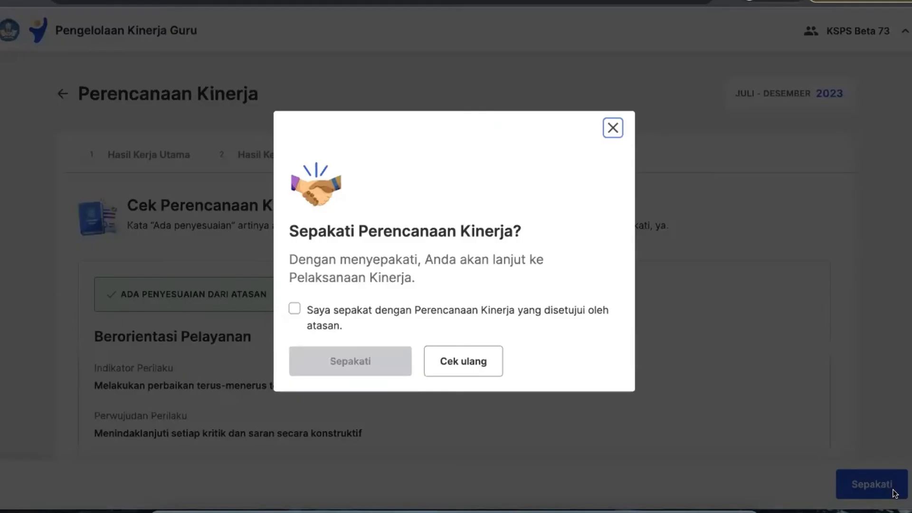
{"action": "left_click", "coordinate": [294, 309]}
{"action": "left_click", "coordinate": [378, 367]}
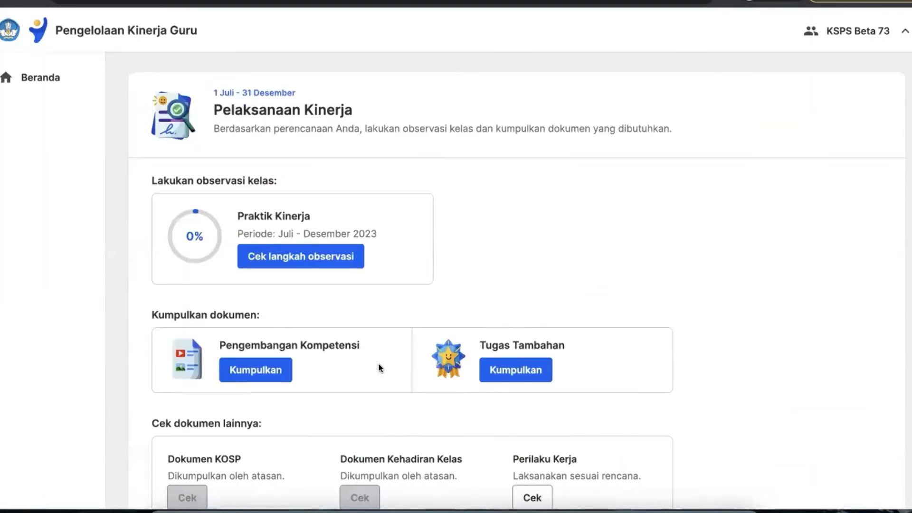